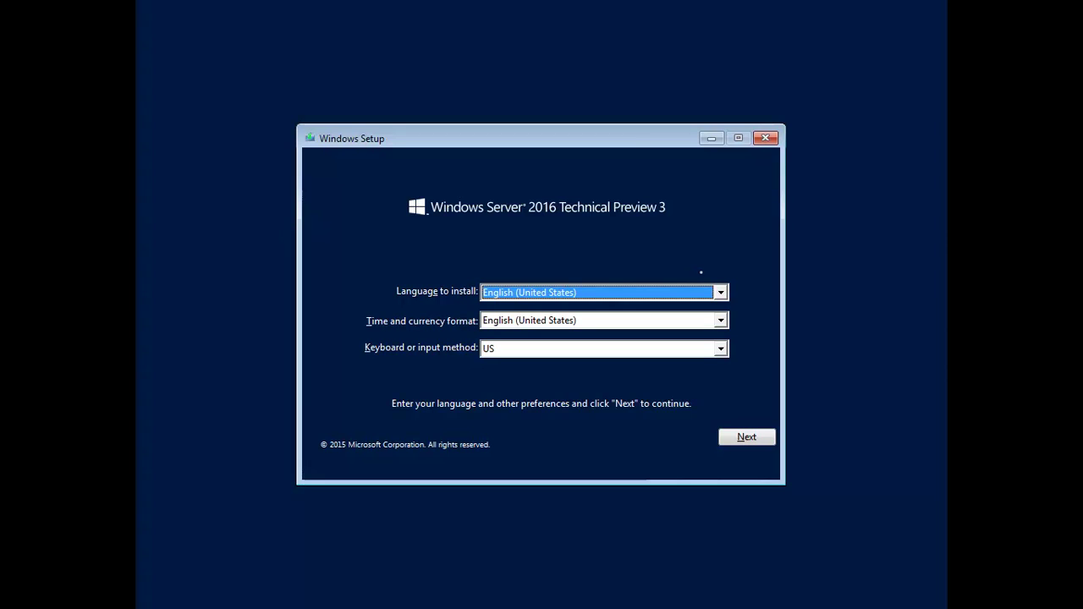
# Keep English (United States) for language and time format, then begin the installation.
pyautogui.click(723, 293)
pyautogui.click(723, 292)
pyautogui.click(721, 320)
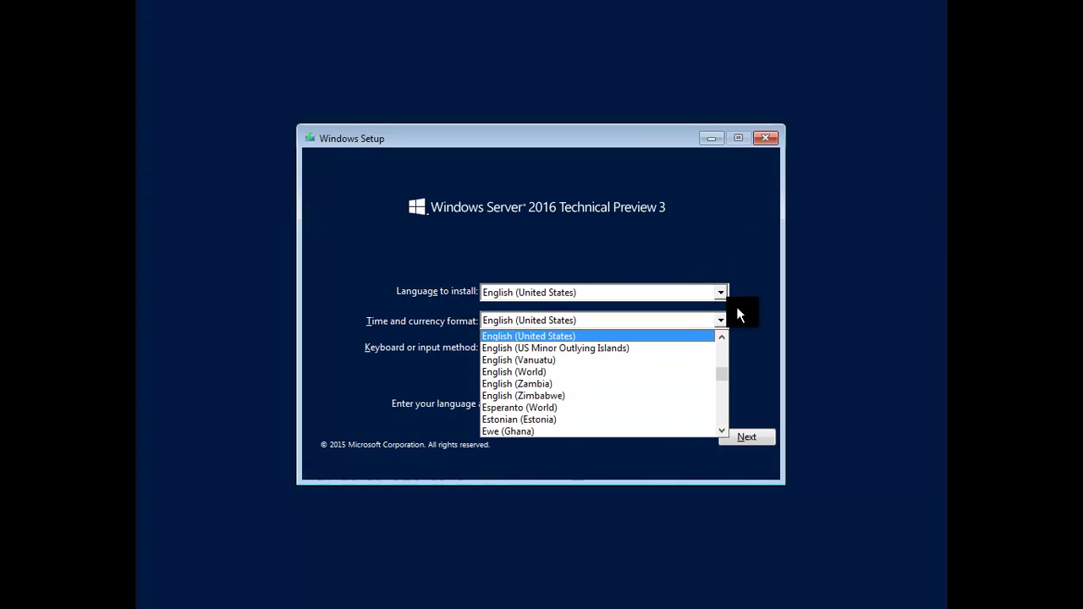
pyautogui.click(768, 298)
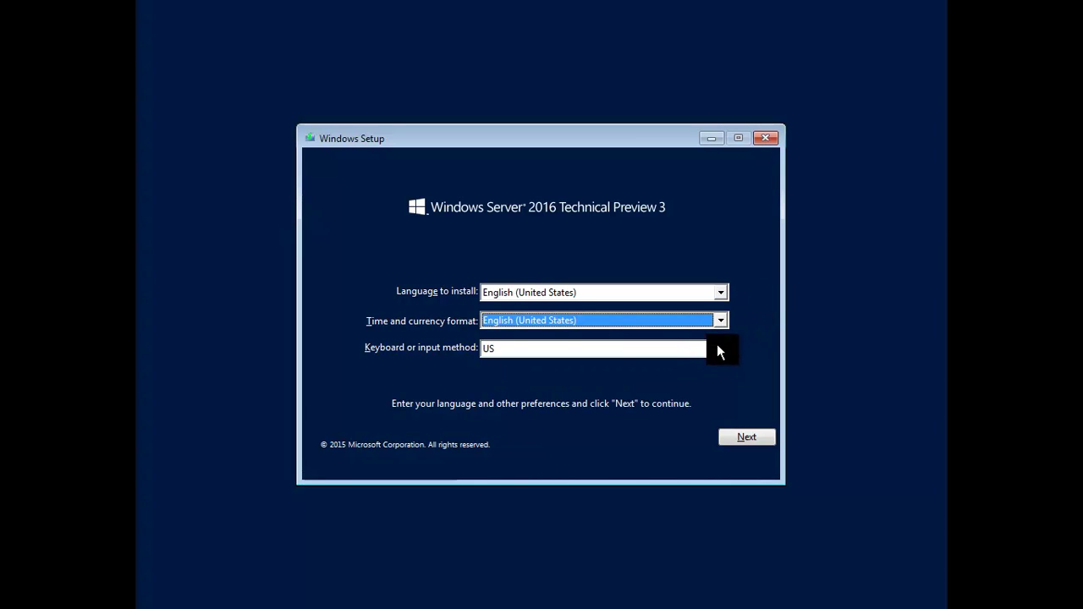
pyautogui.click(754, 436)
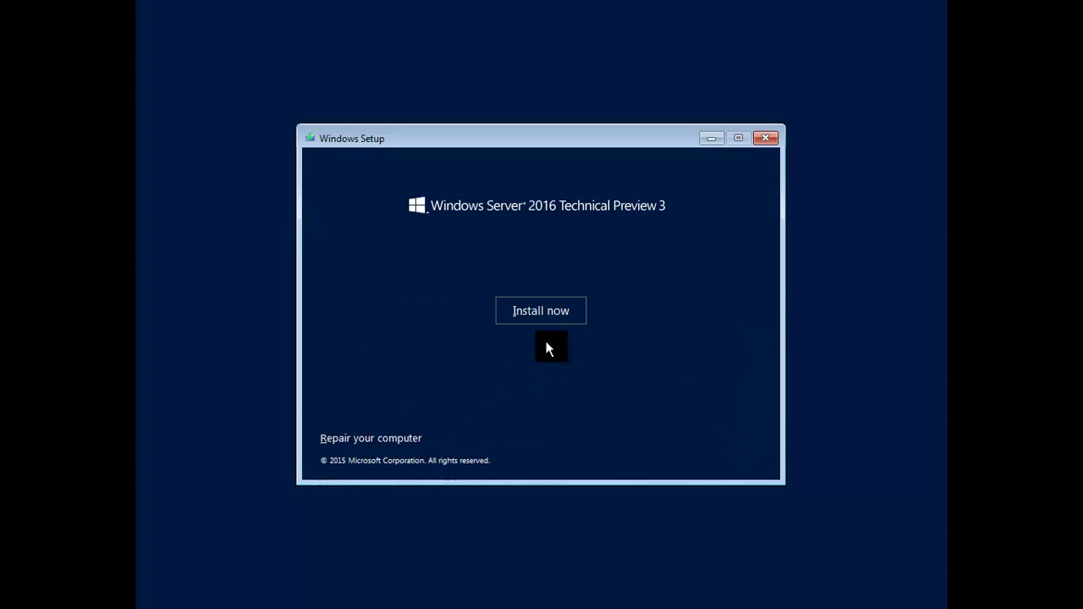
pyautogui.click(537, 315)
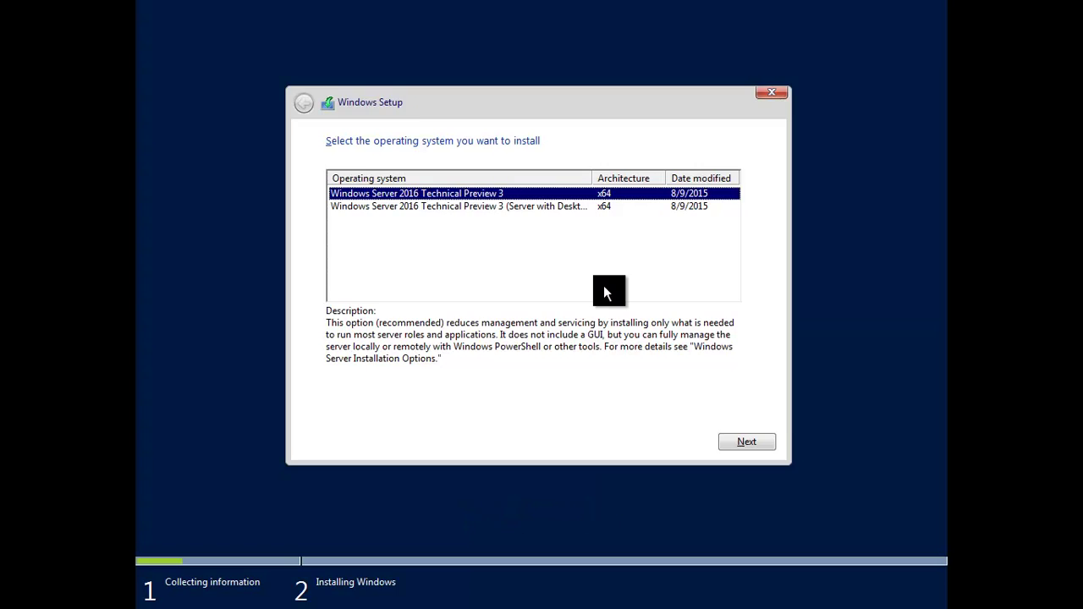
# Choose Windows Server 2016 Technical Preview 3 Server with Desktop Experience as the edition.
pyautogui.click(489, 209)
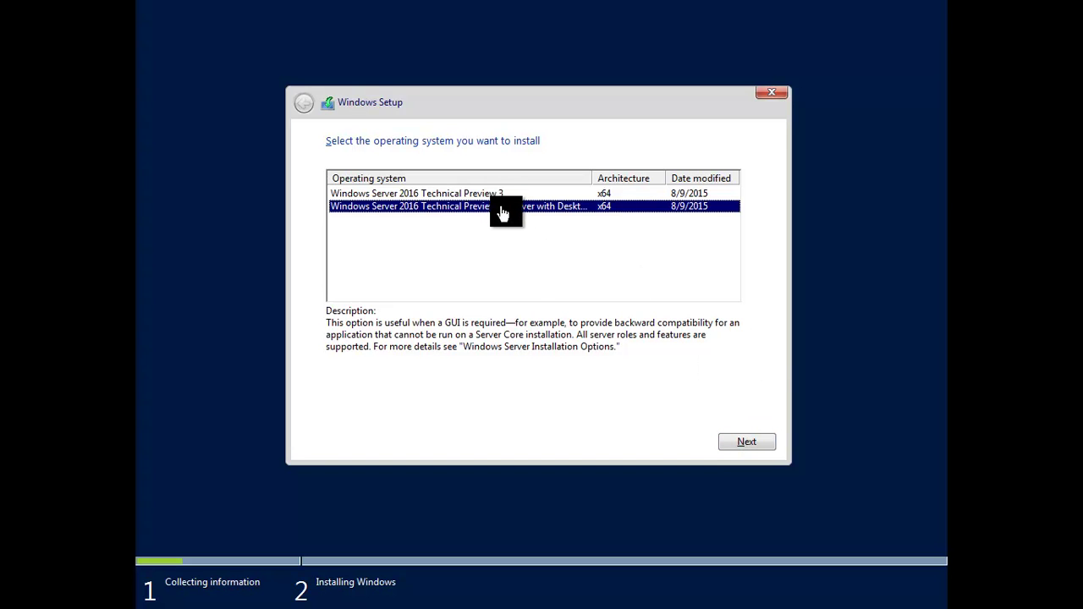
pyautogui.click(752, 448)
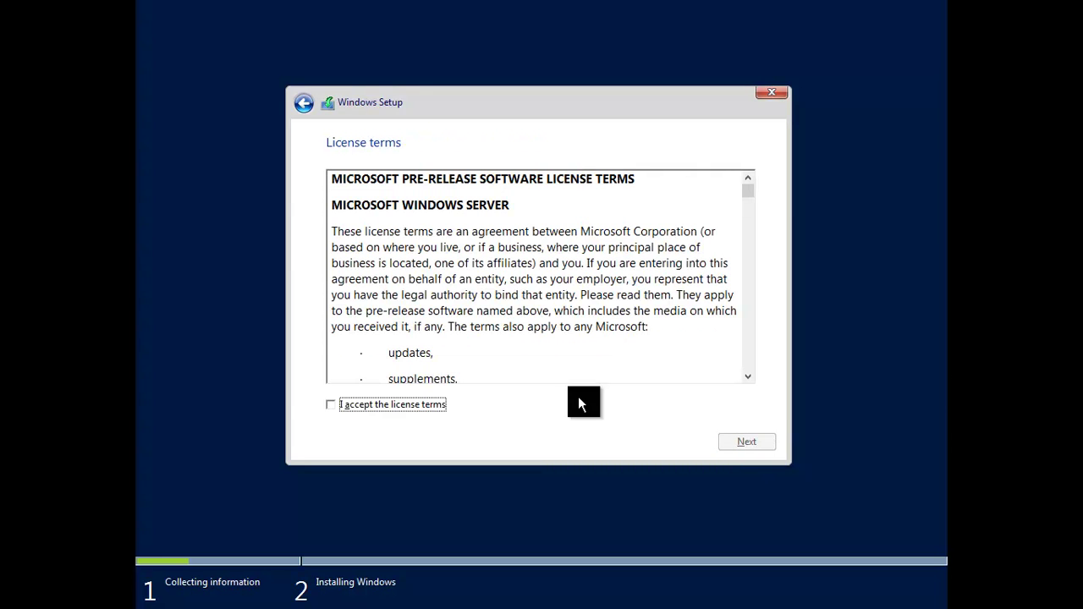
# Accept the license terms and choose the Custom: Install Windows only (advanced) option.
pyautogui.click(330, 405)
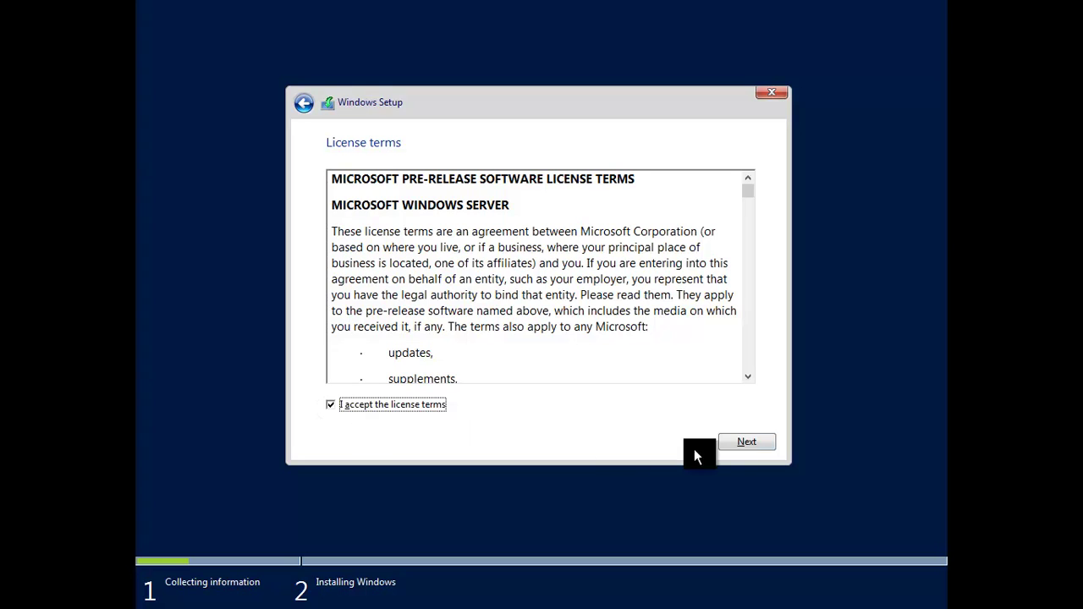
pyautogui.click(745, 441)
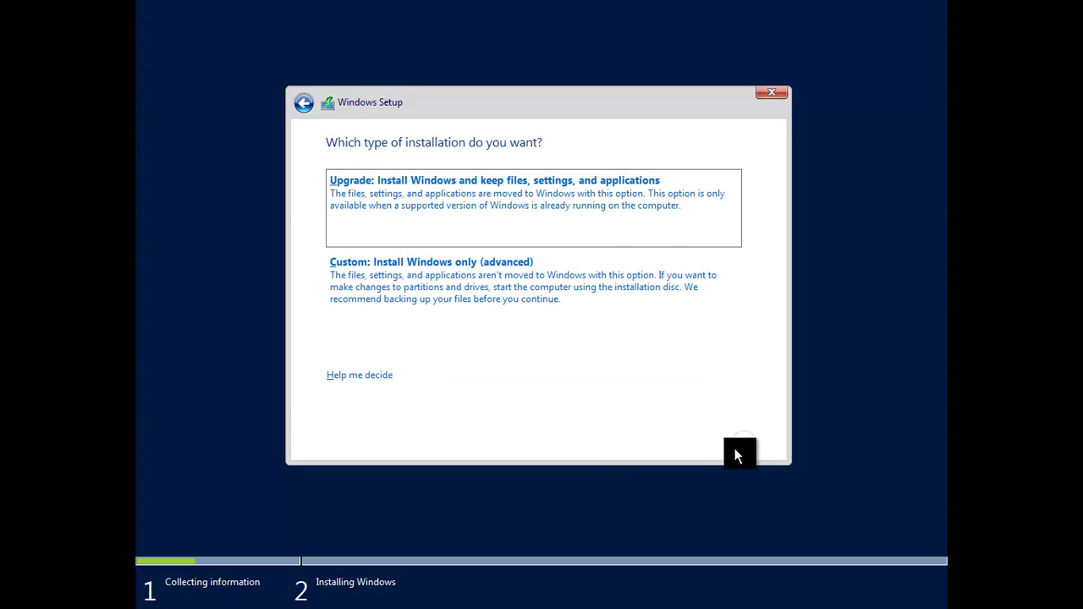
pyautogui.click(466, 282)
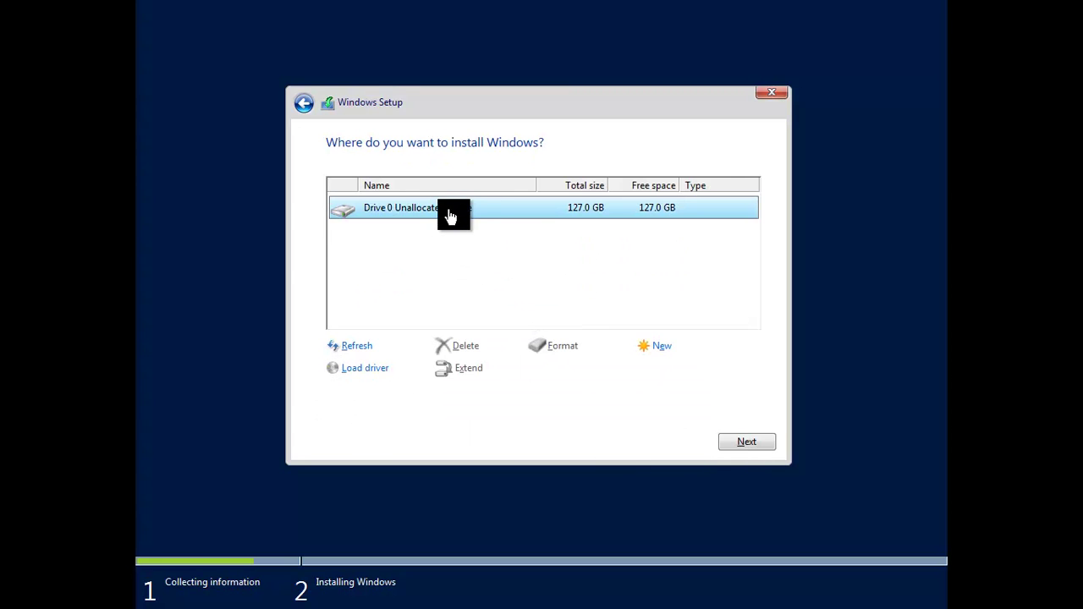
# Create a new 130048 MB partition on Drive 0, allowing the extra system partitions.
pyautogui.click(662, 348)
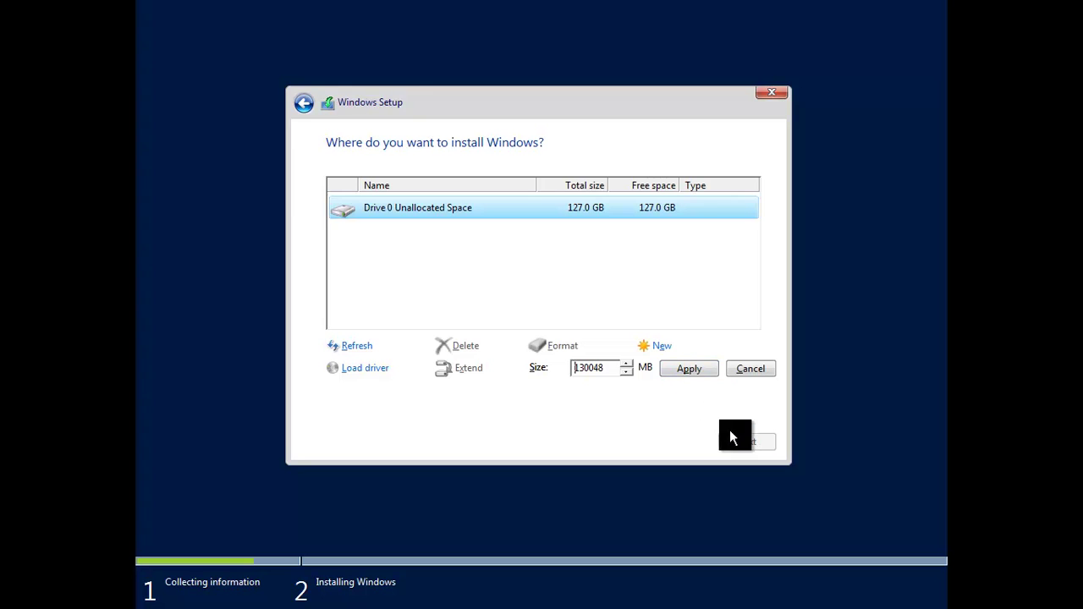
pyautogui.click(688, 371)
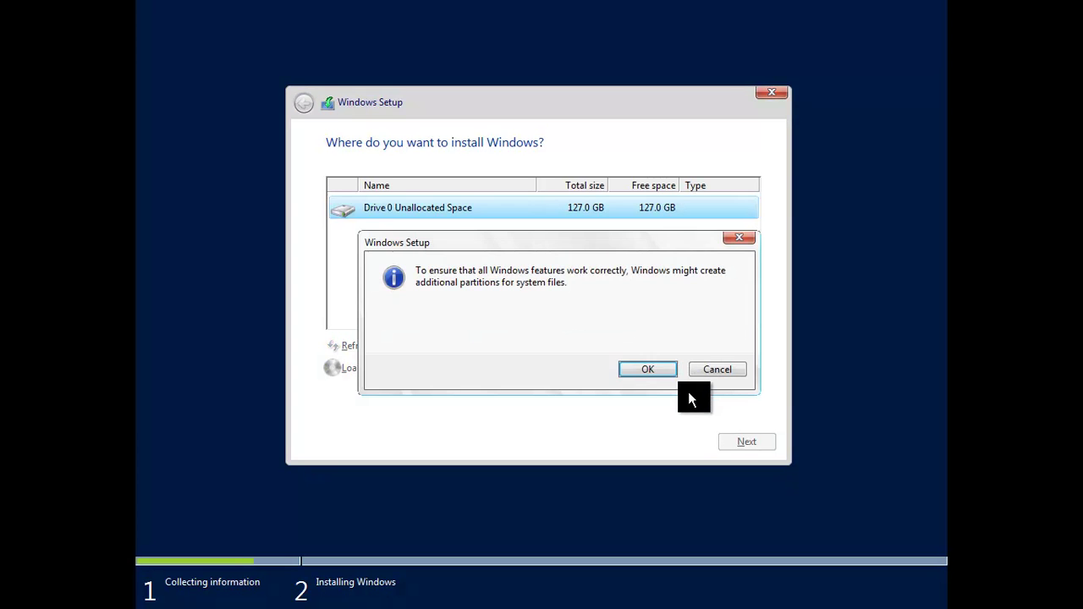
pyautogui.click(649, 369)
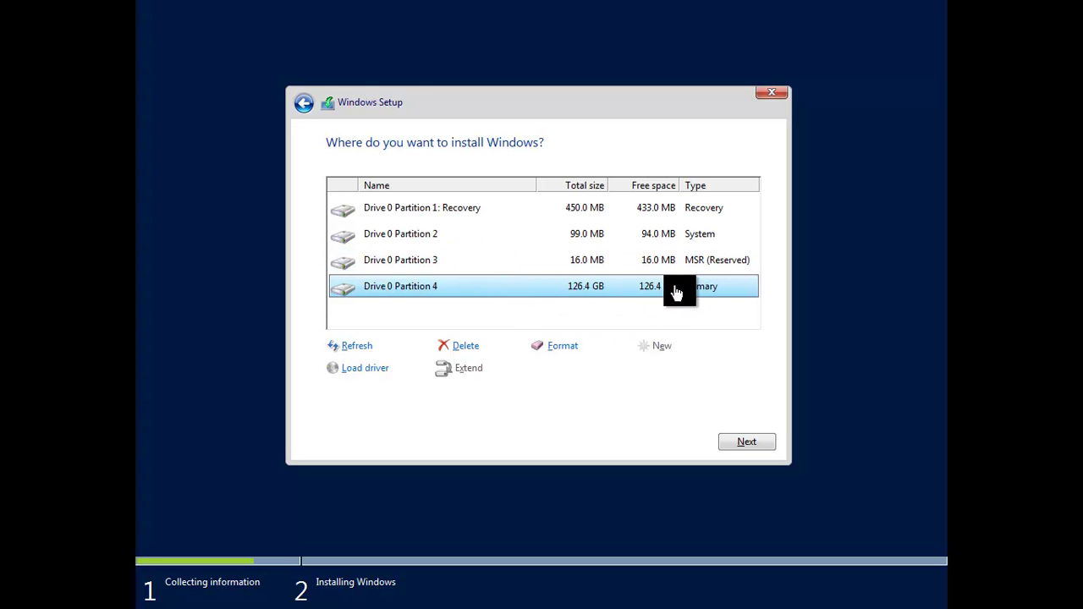
# Install Windows onto Drive 0 Partition 4 and wait for setup to finish.
pyautogui.click(746, 444)
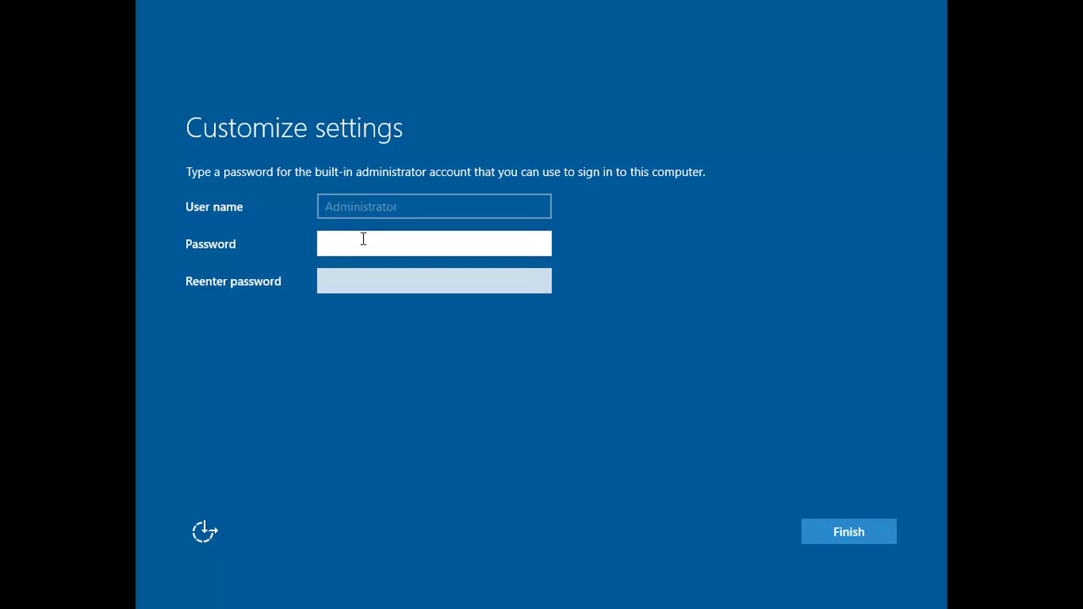
# Enter and confirm the Administrator account password, then finish the settings.
pyautogui.write('*******')
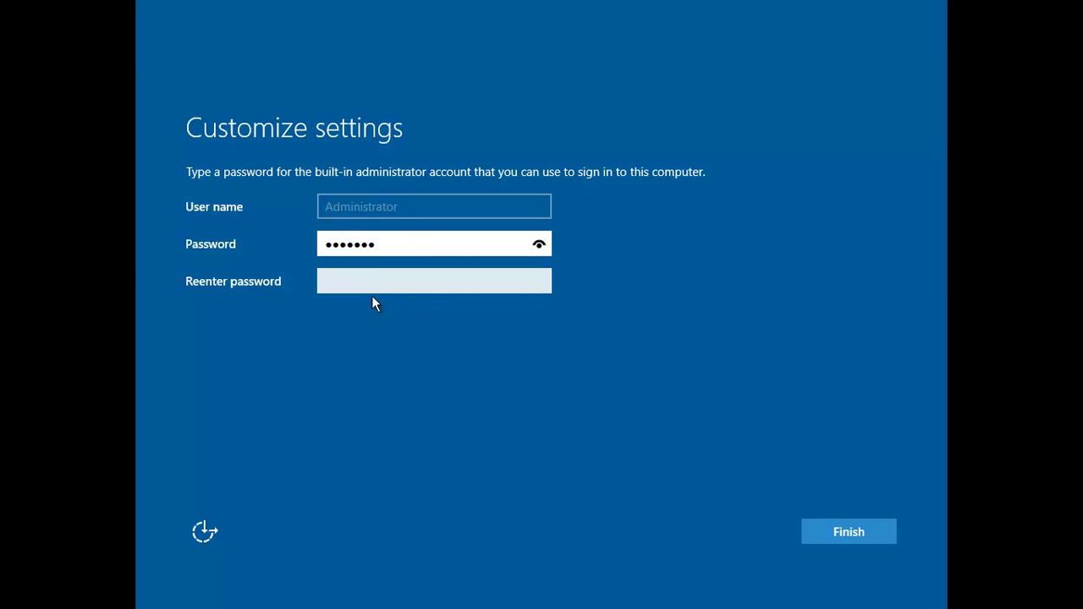
pyautogui.click(347, 284)
pyautogui.write('*******')
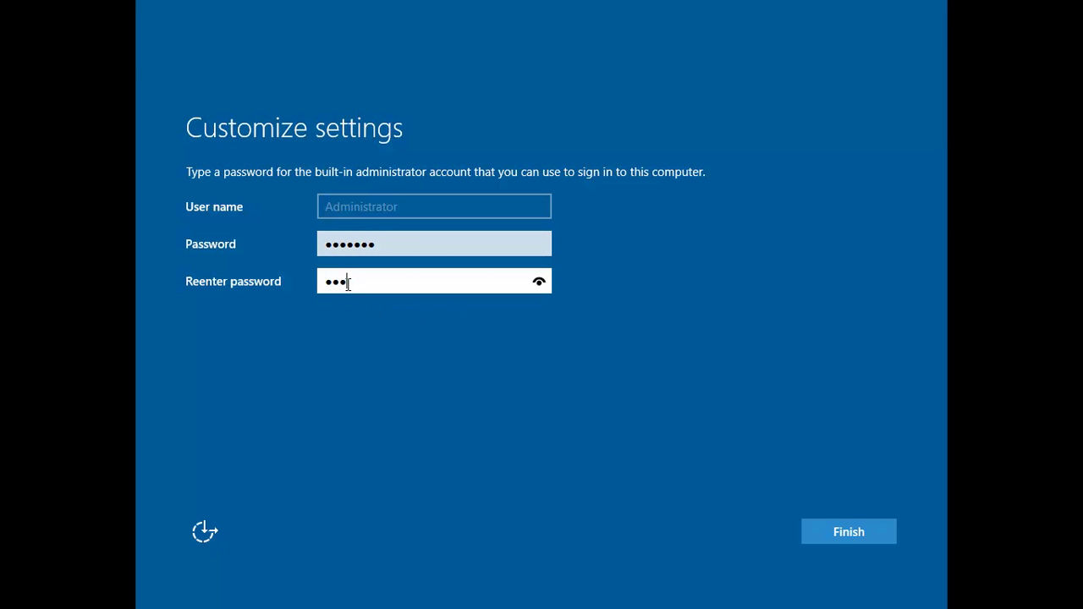
pyautogui.click(849, 533)
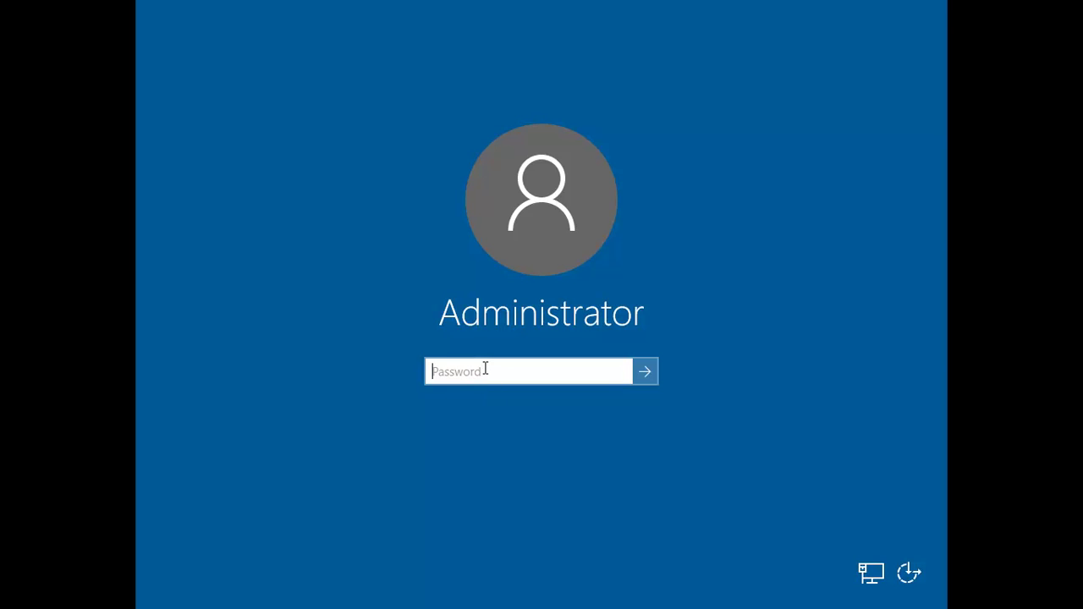
# Sign in as Administrator with the account password, correcting a mistyped entry.
pyautogui.write('**')
pyautogui.press('BackSpace')
pyautogui.press('BackSpace')
pyautogui.press('BackSpace')
pyautogui.write('*******')
pyautogui.click(643, 371)
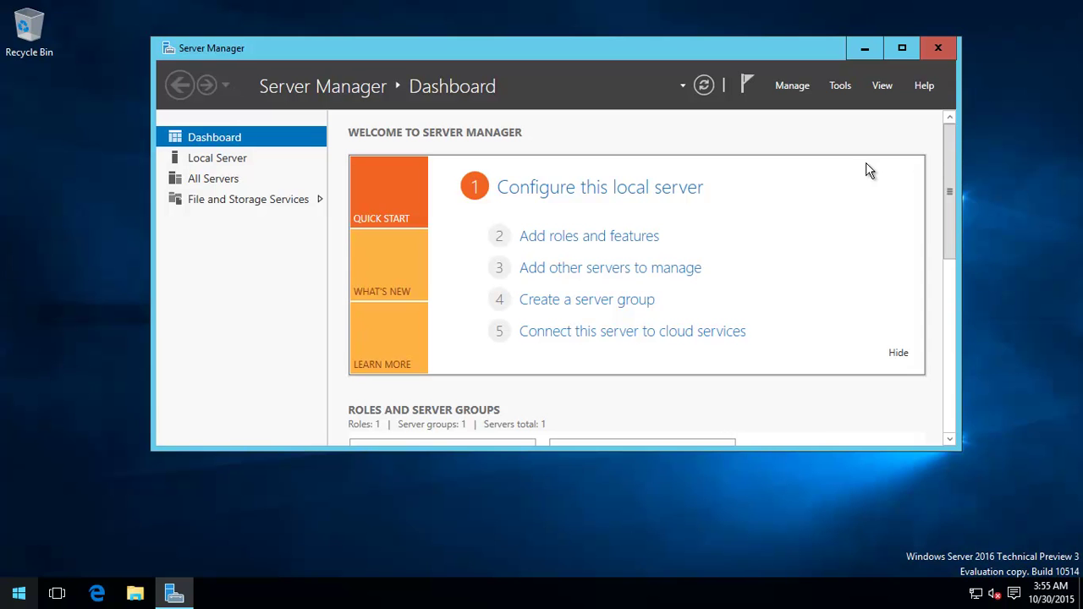
# Minimize, restore and maximize the Server Manager window, then close it.
pyautogui.click(864, 49)
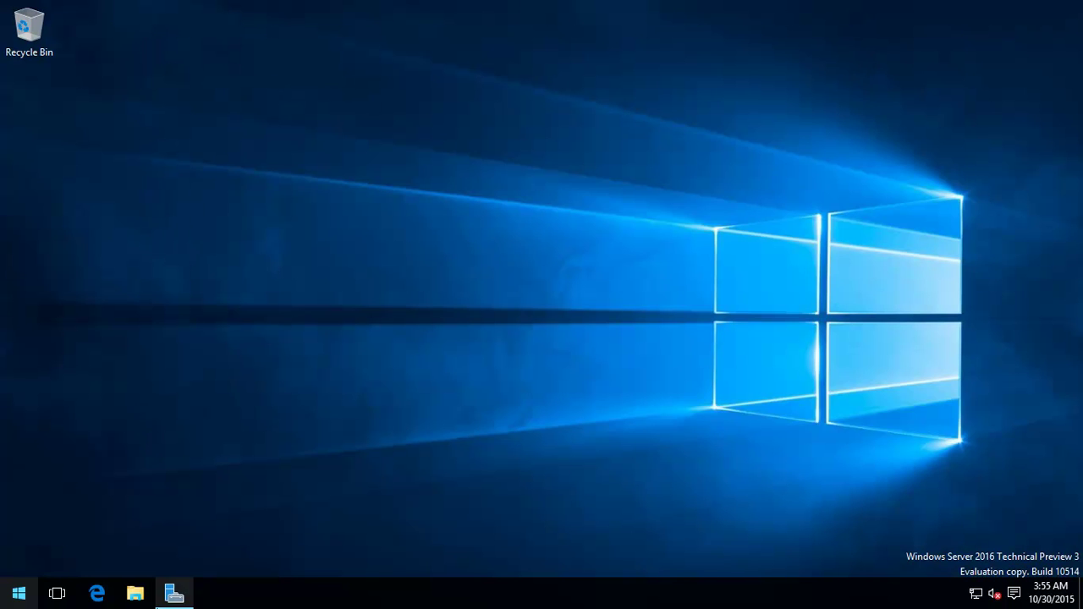
pyautogui.click(179, 599)
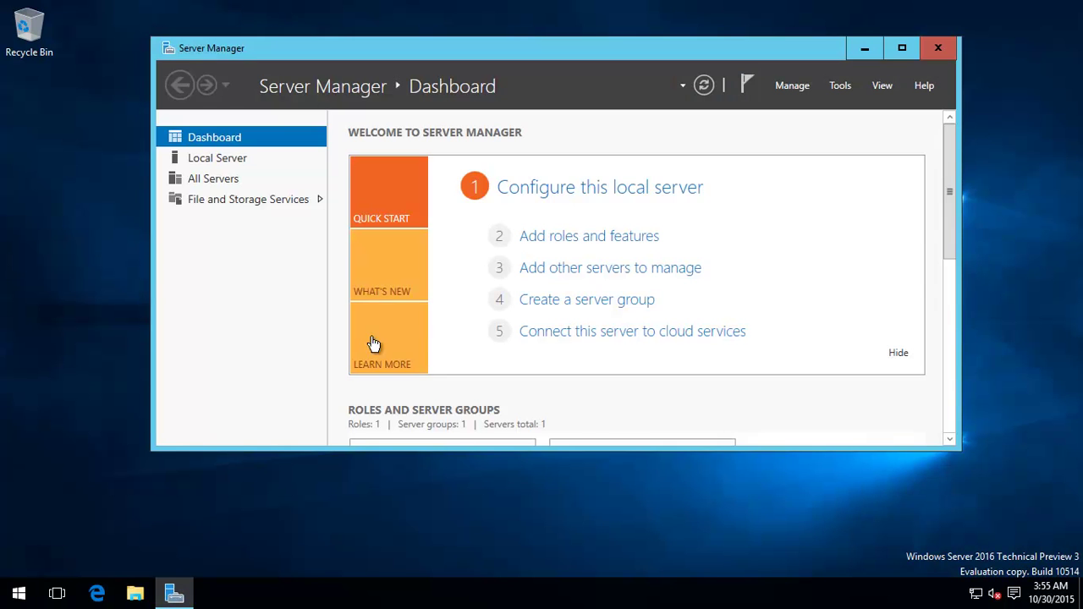
pyautogui.click(902, 48)
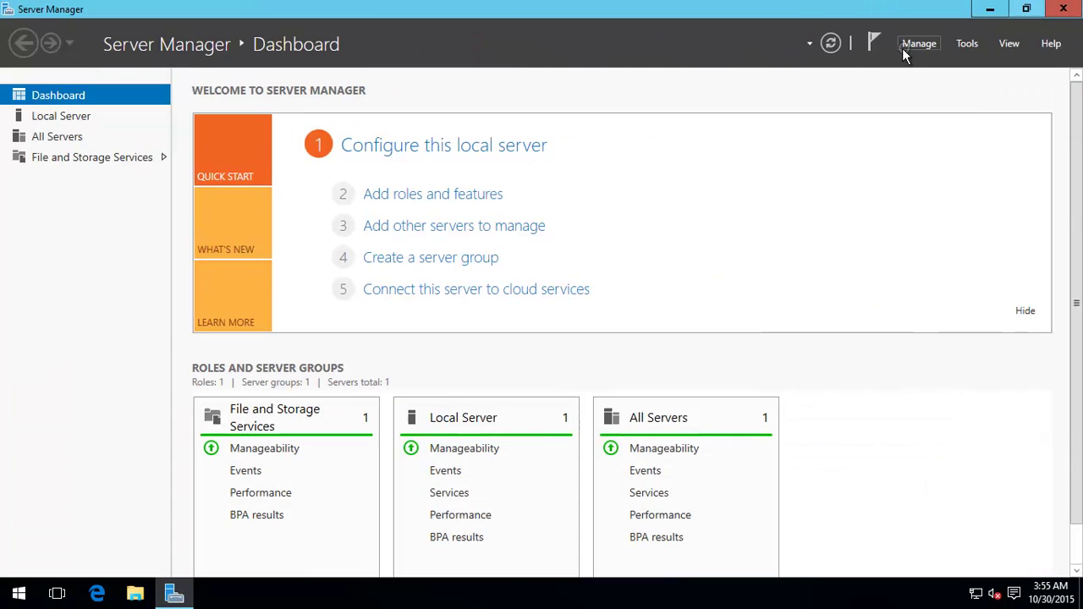
pyautogui.click(1060, 14)
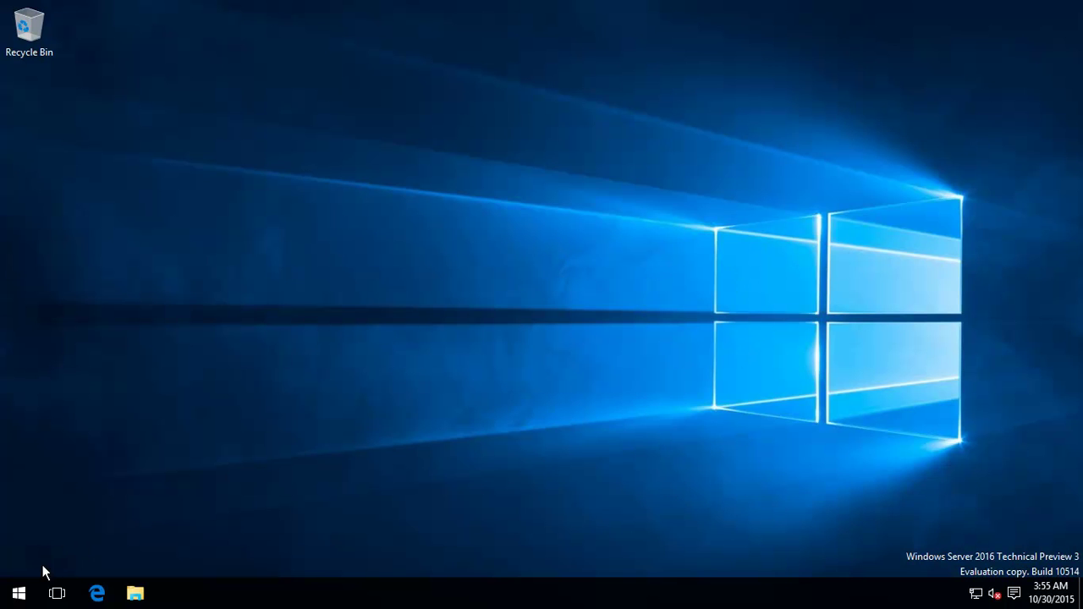
pyautogui.click(23, 597)
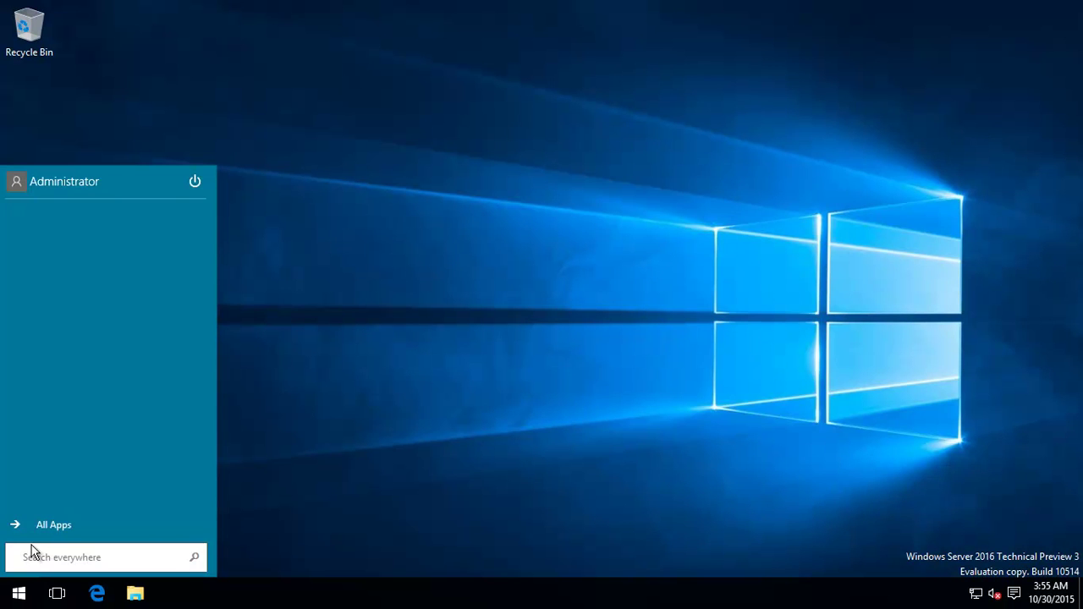
pyautogui.click(59, 530)
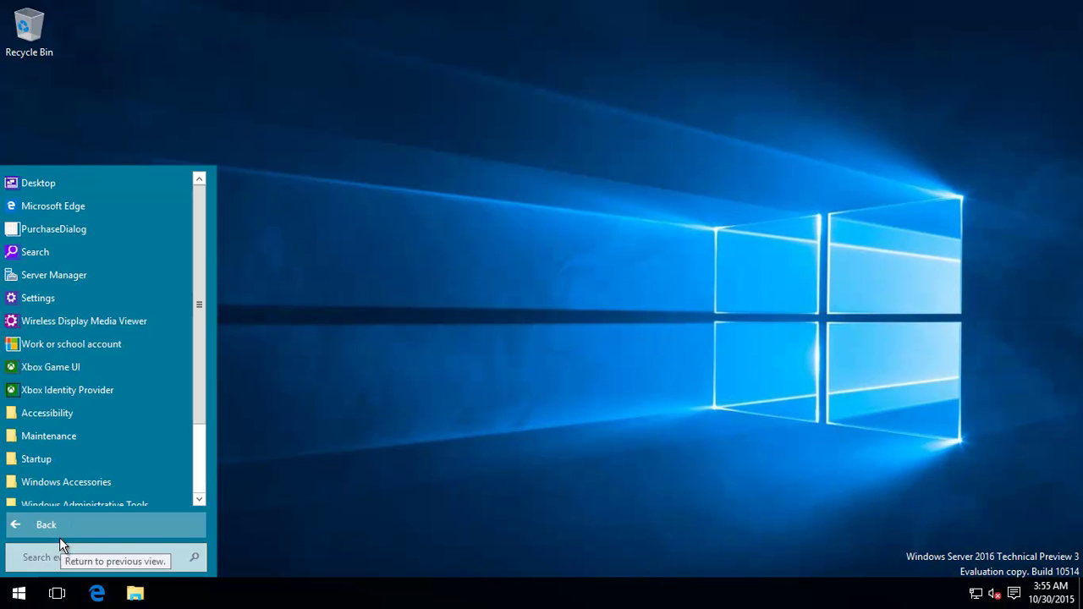
pyautogui.moveTo(202, 318)
pyautogui.mouseDown()
pyautogui.moveTo(198, 419)
pyautogui.moveTo(194, 309)
pyautogui.mouseUp()
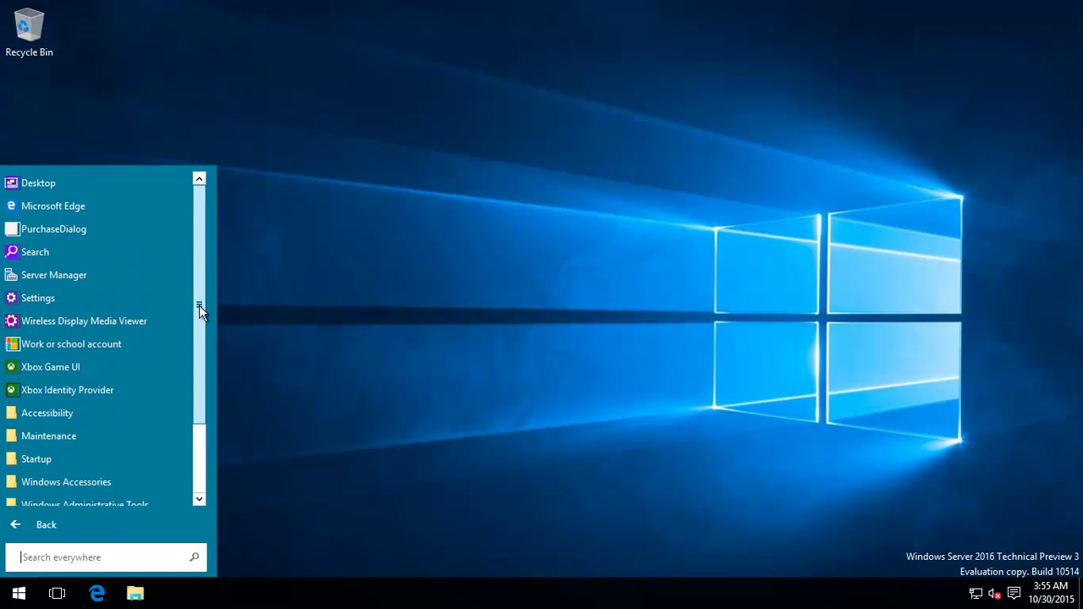
pyautogui.click(51, 299)
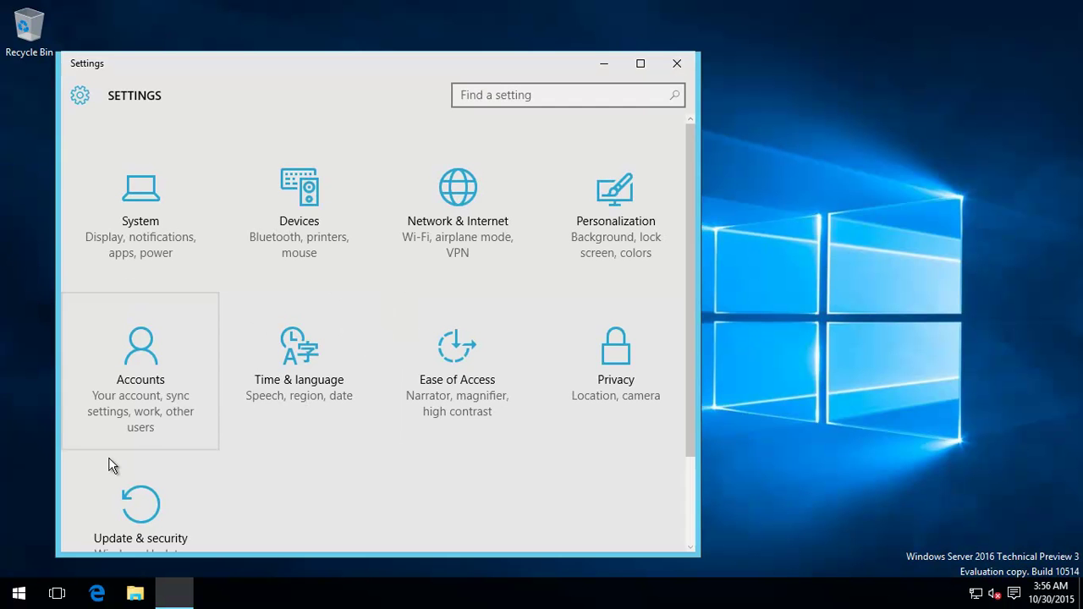
pyautogui.click(674, 65)
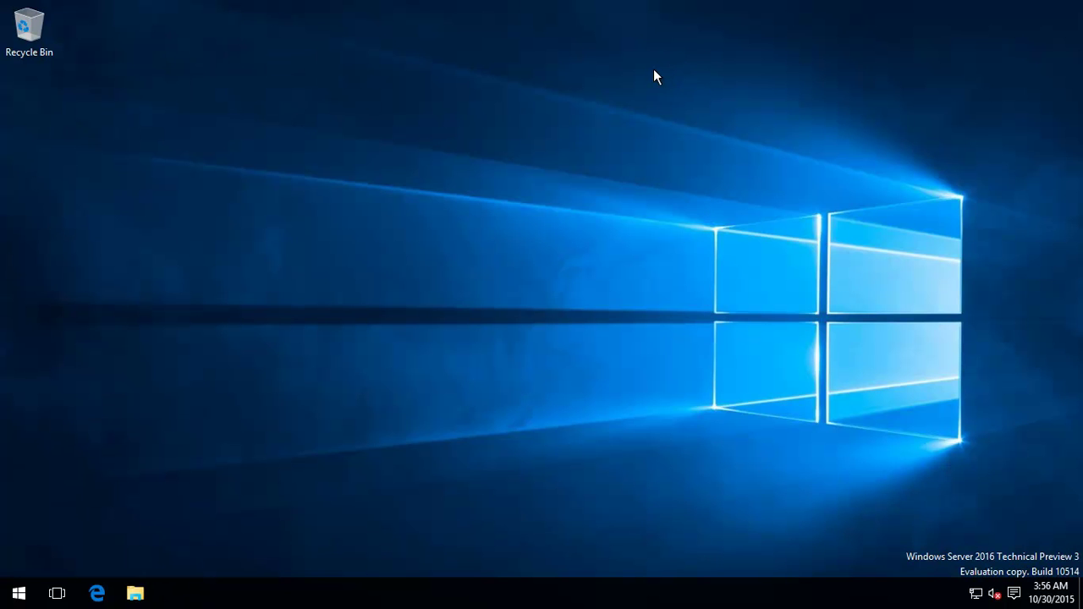